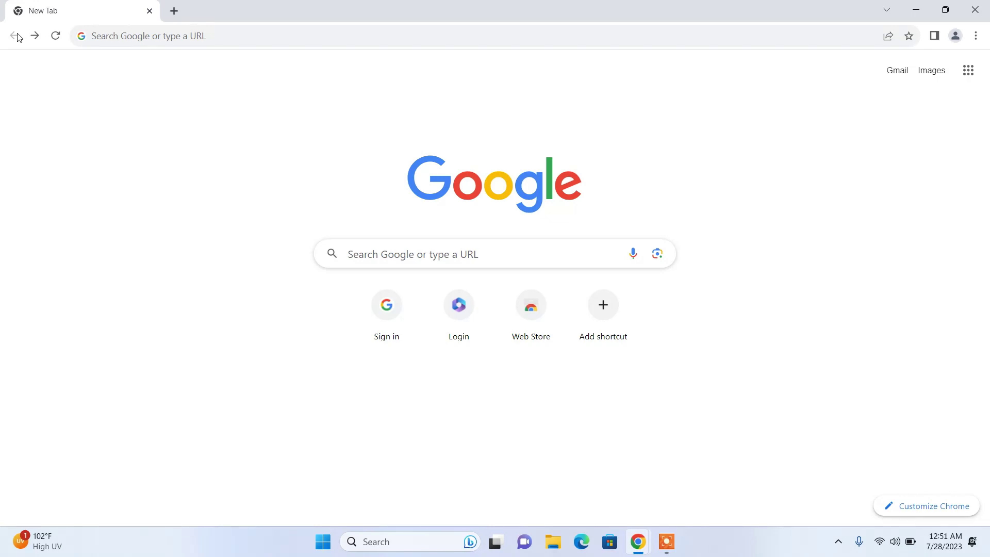
Search Google for "windows 11 download" and open Microsoft's Download Windows 11 page from the results.
left_click(186, 37)
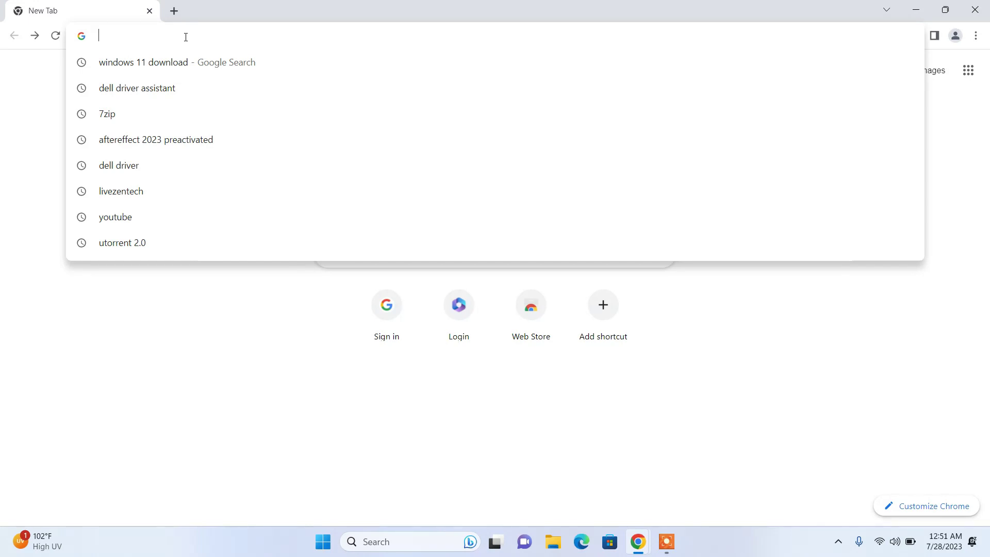
type("wo")
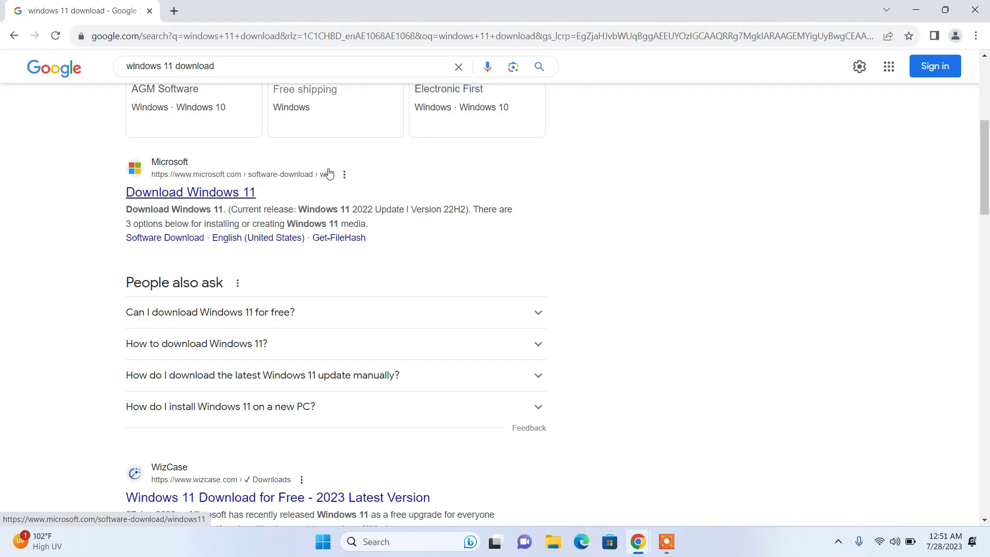
left_click(200, 198)
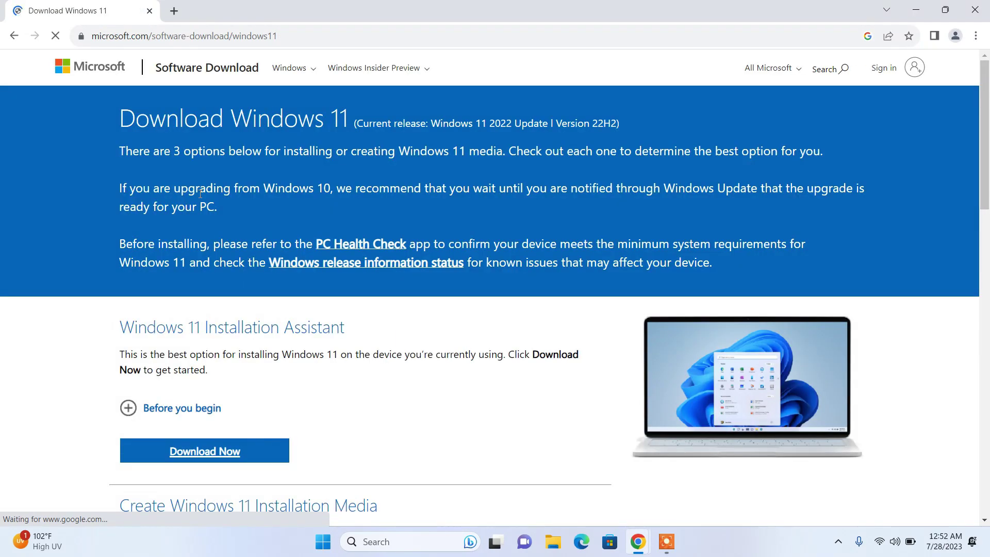
Choose Windows 11 (multi-edition ISO for x64 devices) as the disk image and request its download.
scroll(378, 337, "down", 4)
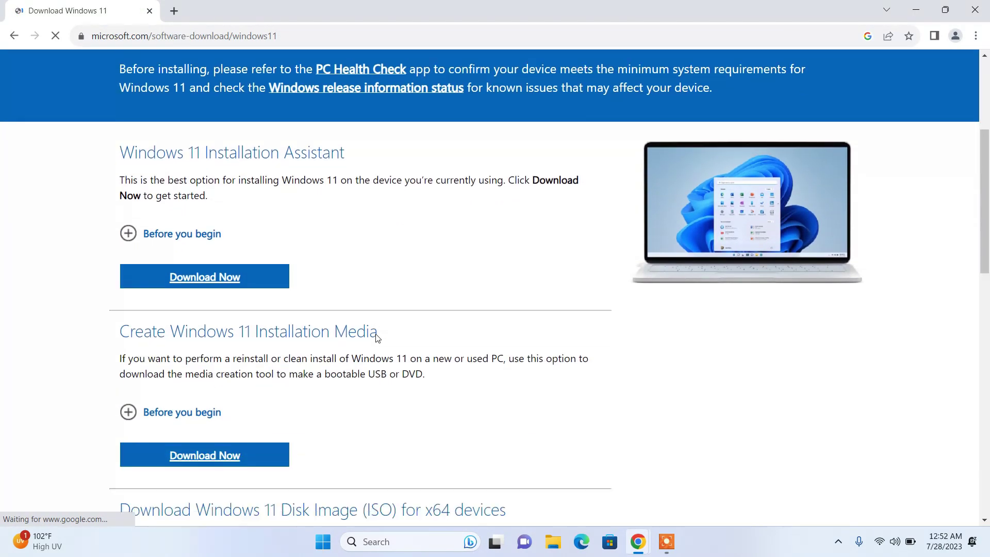
scroll(340, 263, "down", 2)
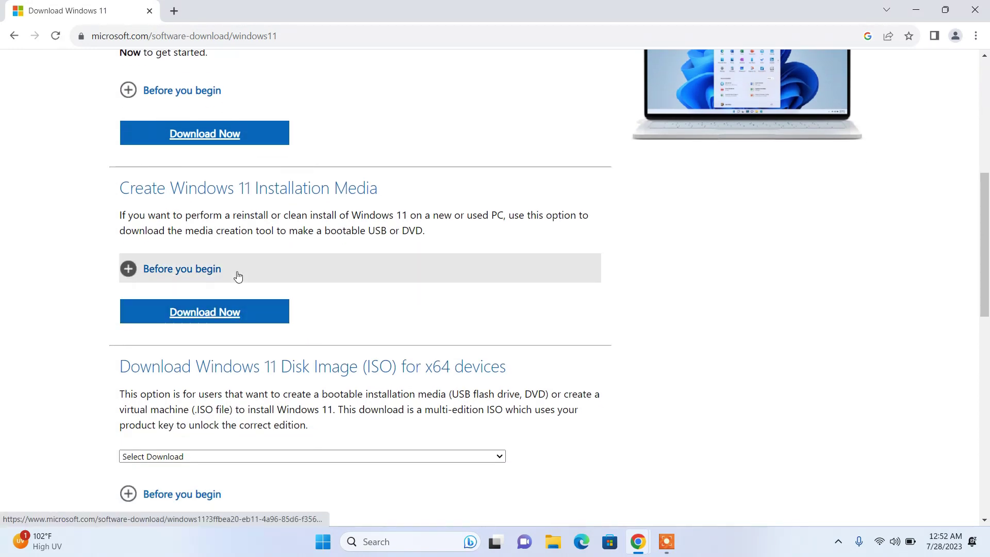
scroll(254, 307, "down", 3)
scroll(254, 305, "down", 1)
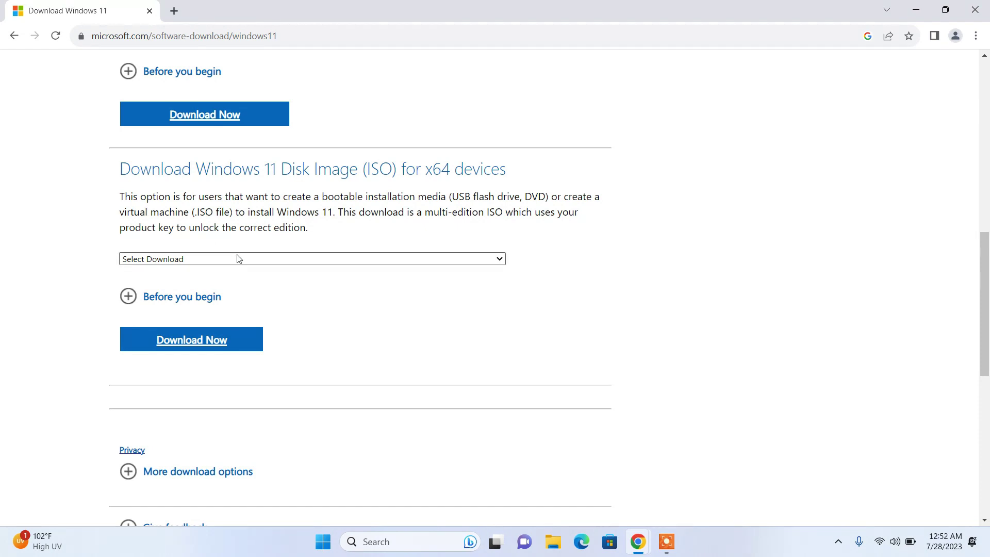
left_click(299, 262)
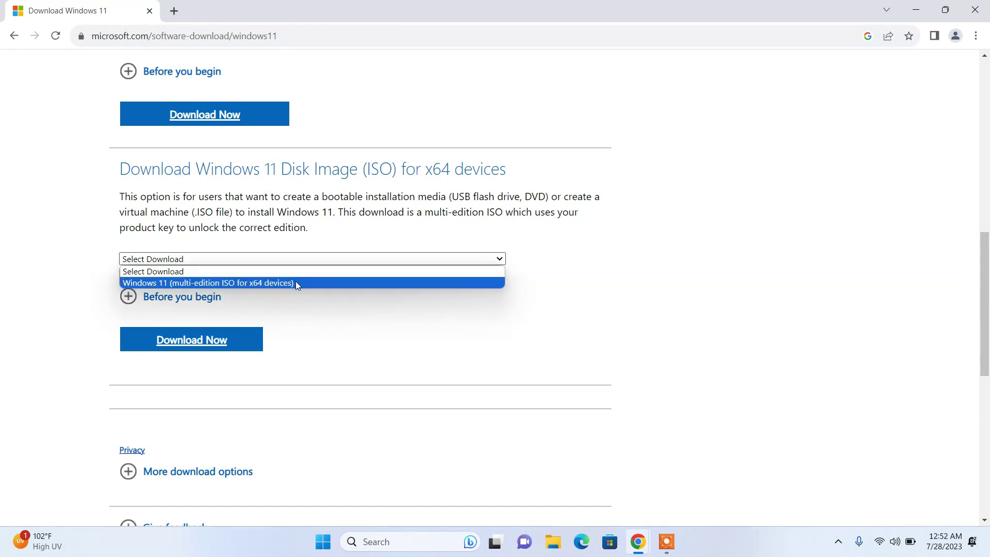
left_click(297, 283)
scroll(312, 275, "down", 1)
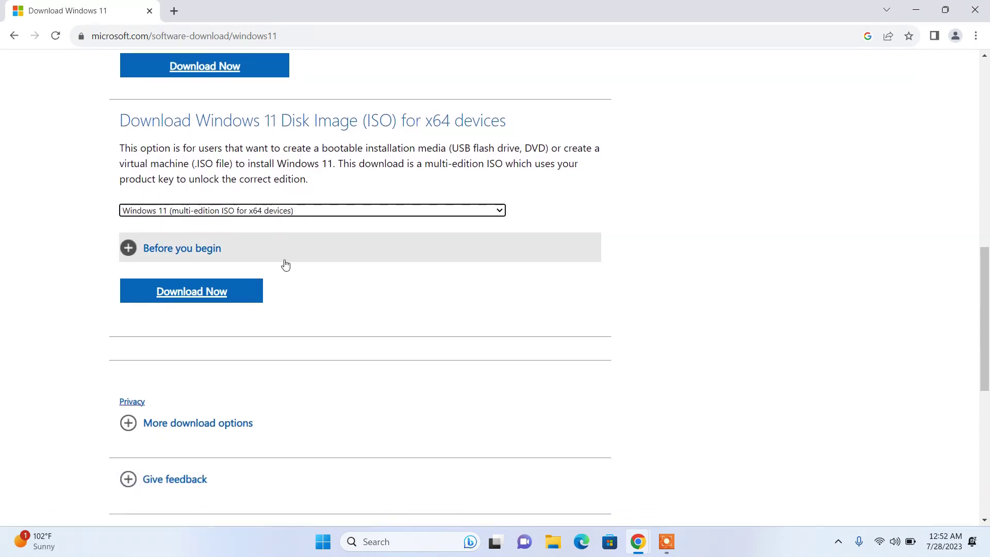
left_click(227, 294)
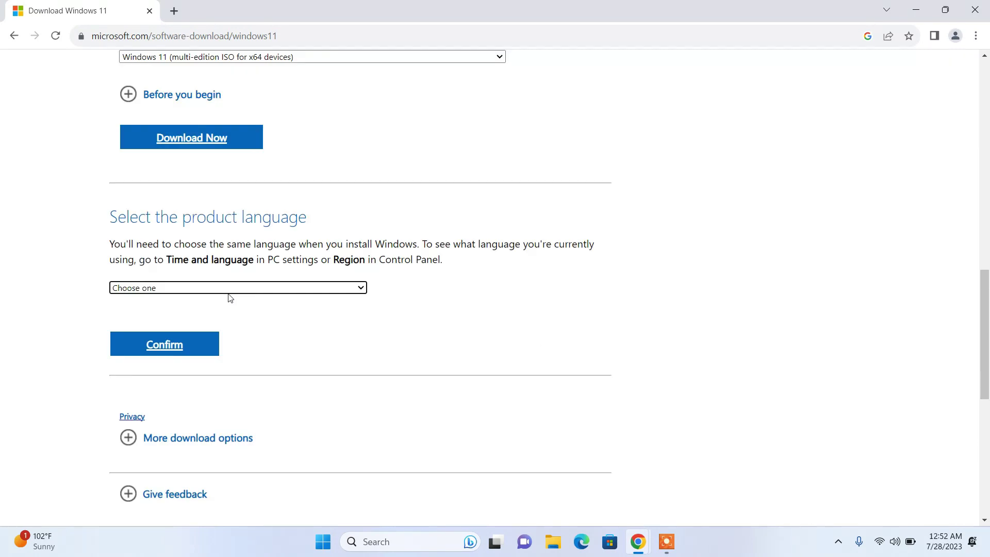
Set the product language to English (United States) and confirm it.
left_click(259, 288)
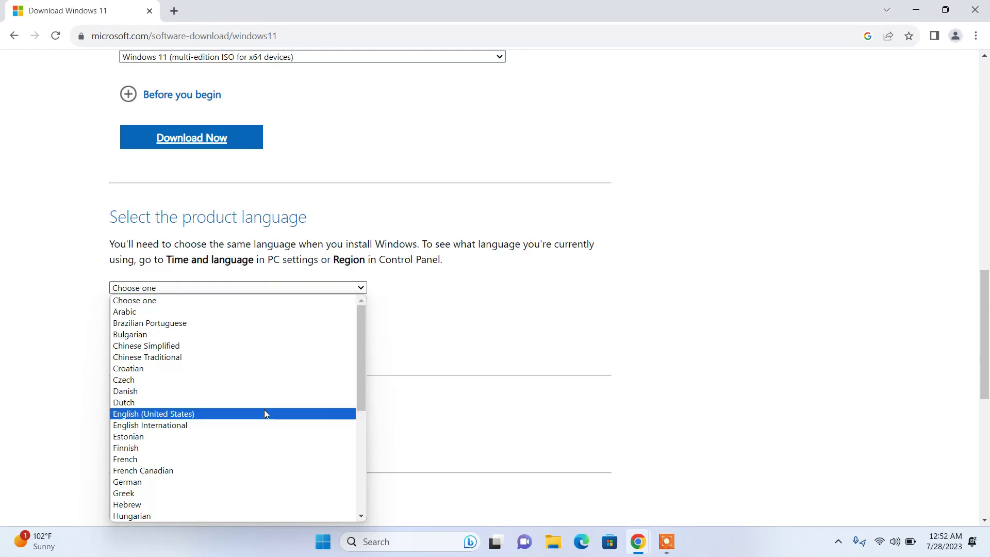
left_click(266, 417)
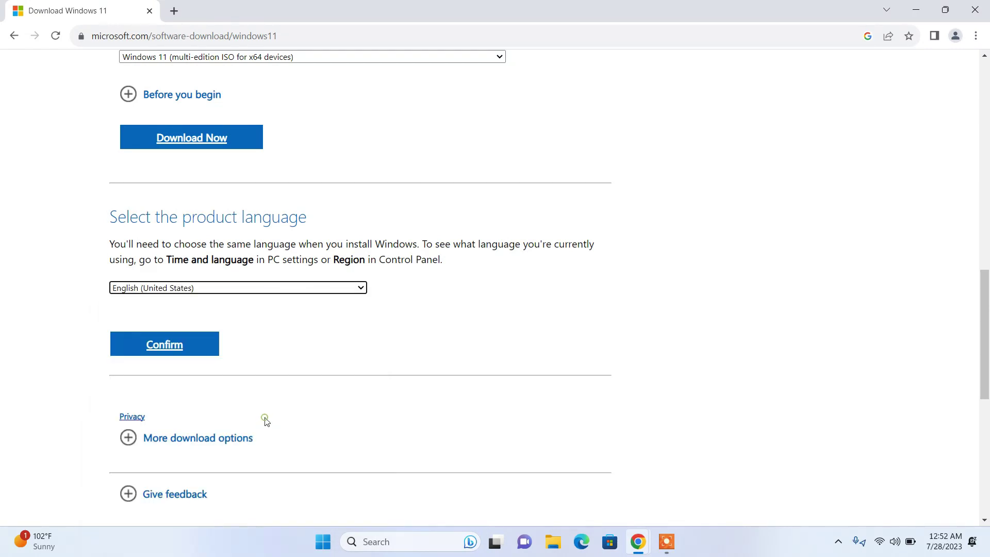
left_click(165, 348)
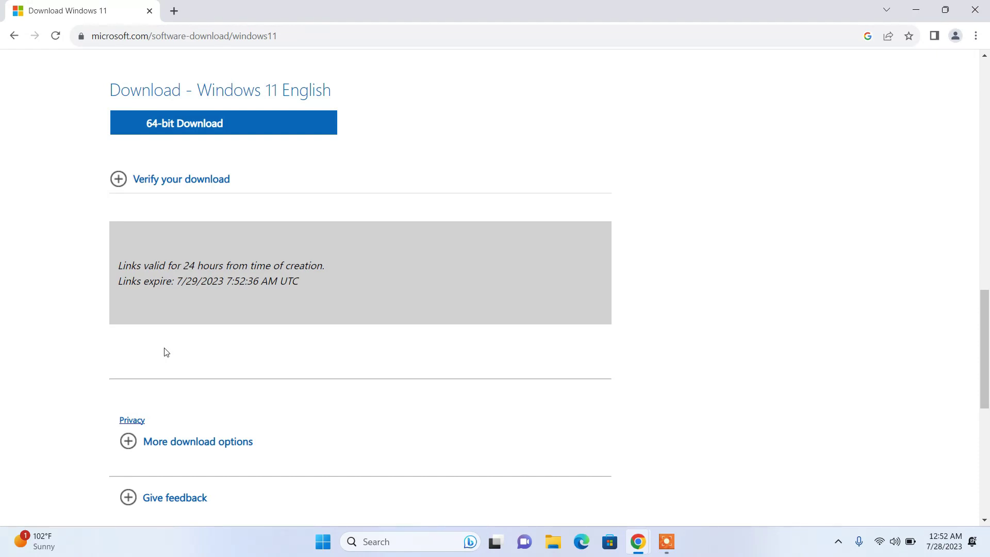
Start the 64-bit Windows 11 ISO download and check its progress among the recent downloads.
left_click(217, 126)
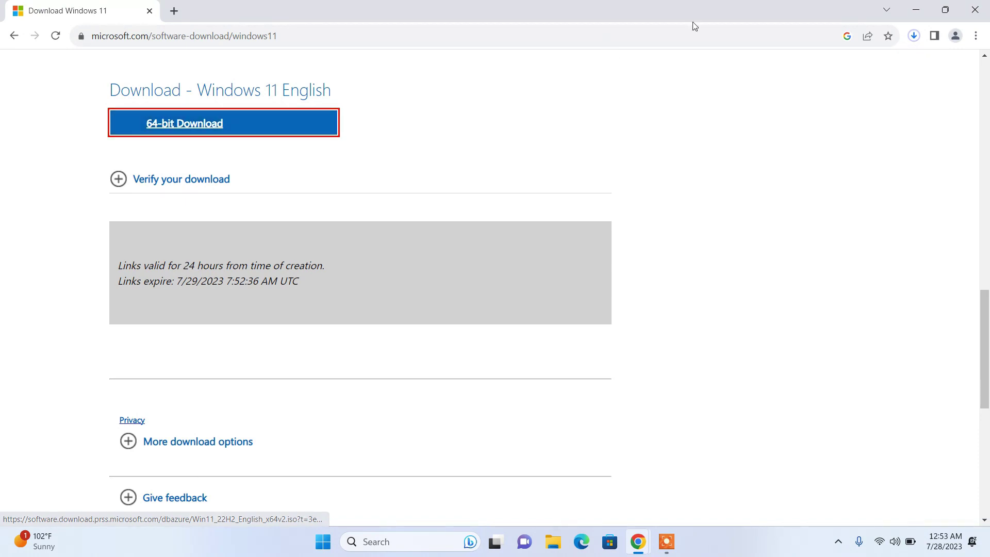
left_click(915, 36)
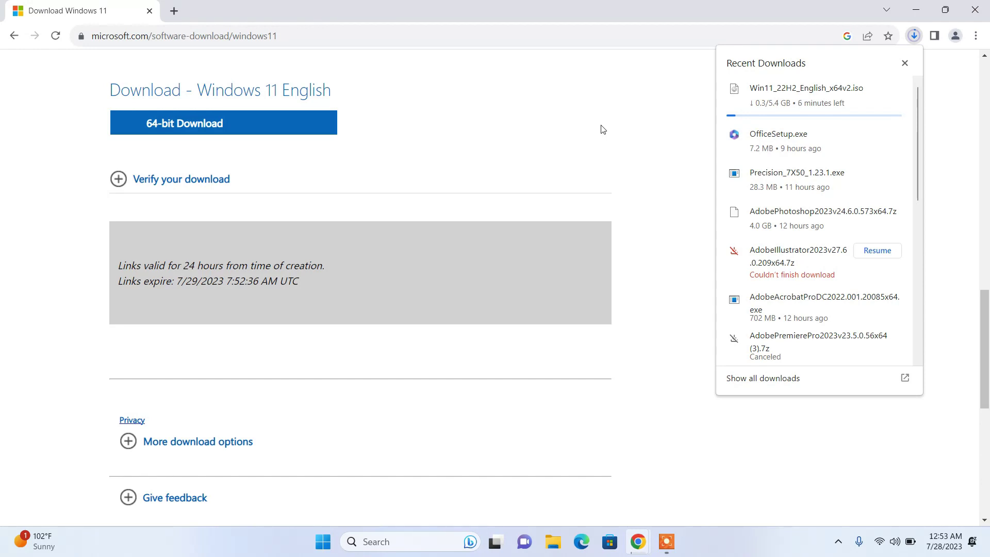
left_click(583, 99)
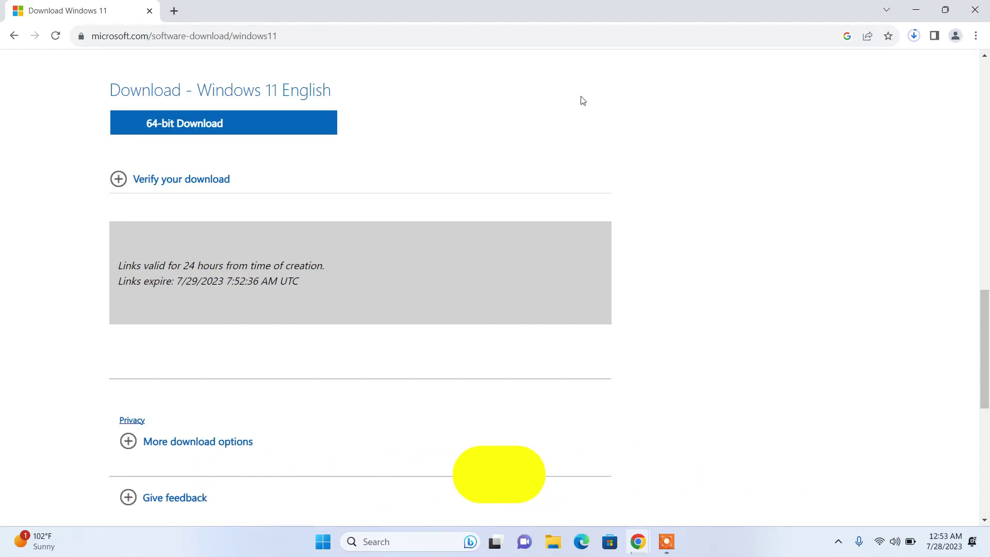
Search for "rufus" in a new browser tab and open the official rufus.ie site.
left_click(175, 11)
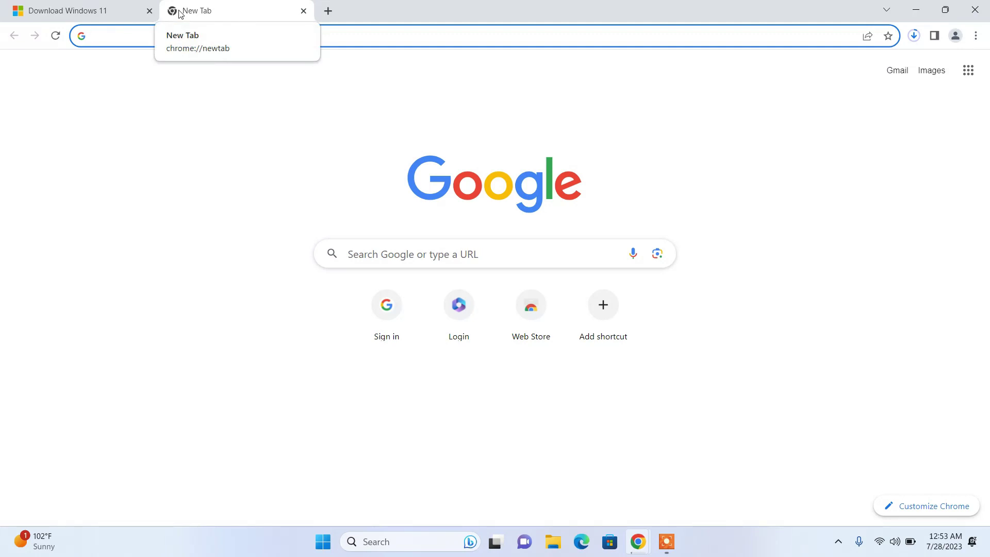
type("ru")
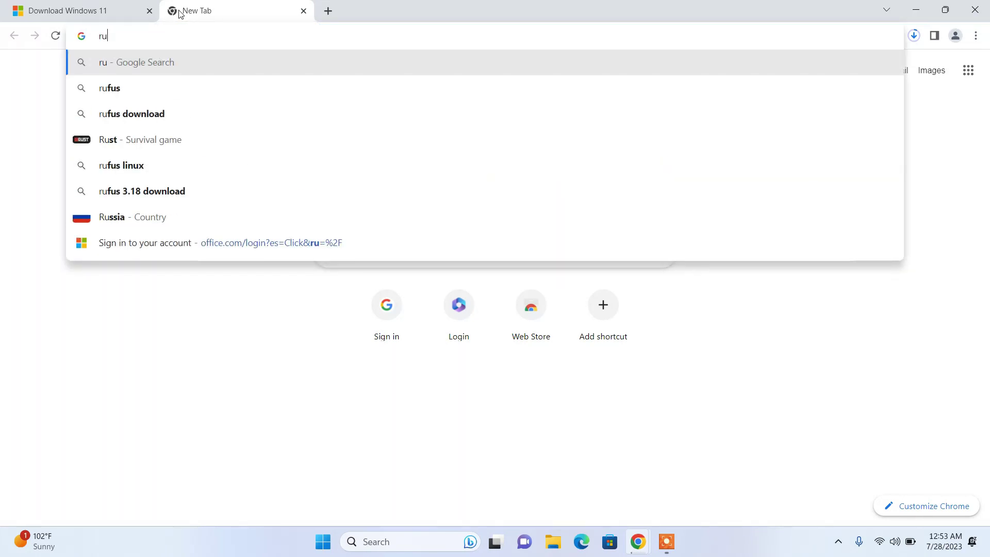
type("fus")
key("Return")
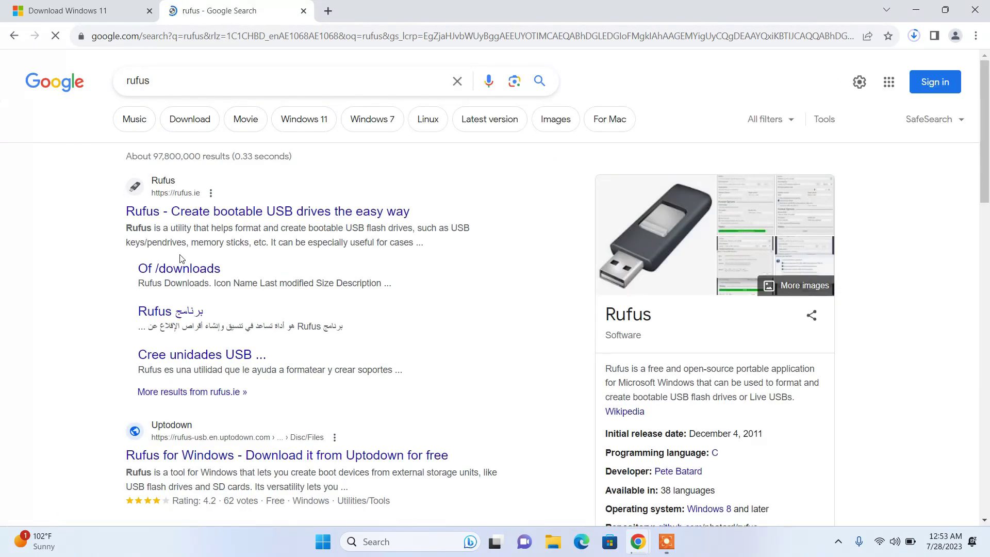
left_click(252, 208)
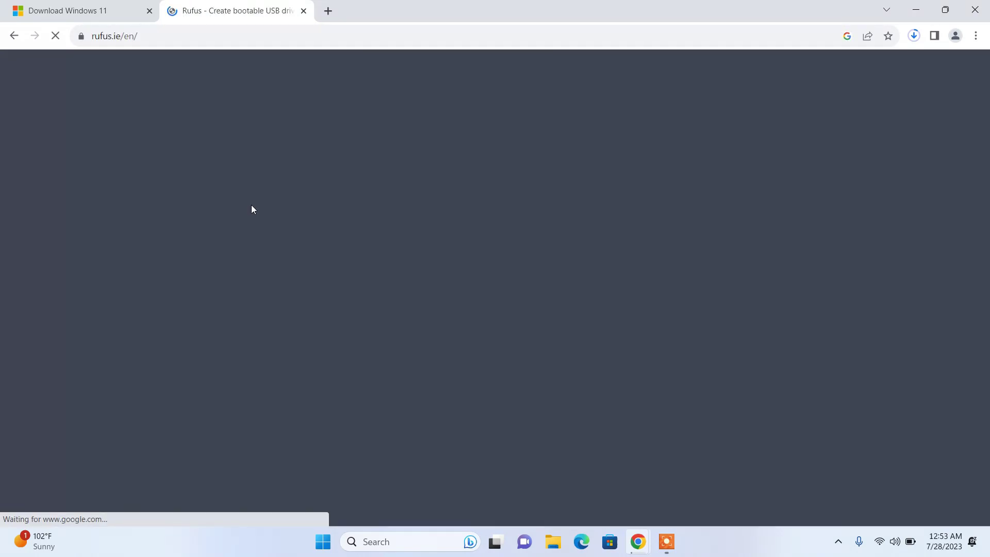
Download the standard Windows x64 release rufus-4.2.exe, dismissing the advertisement that interrupts it.
scroll(290, 341, "down", 1)
scroll(289, 340, "down", 4)
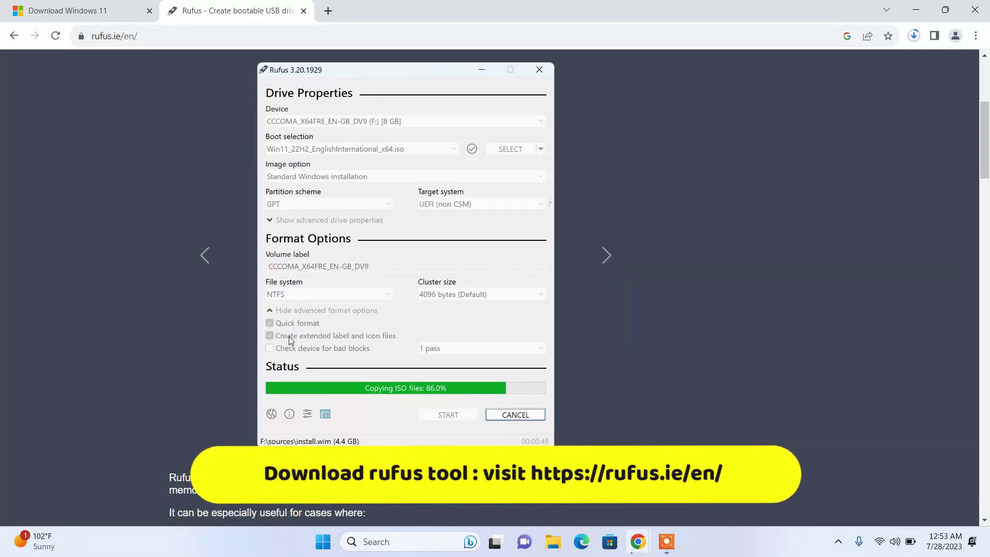
scroll(289, 336, "down", 1)
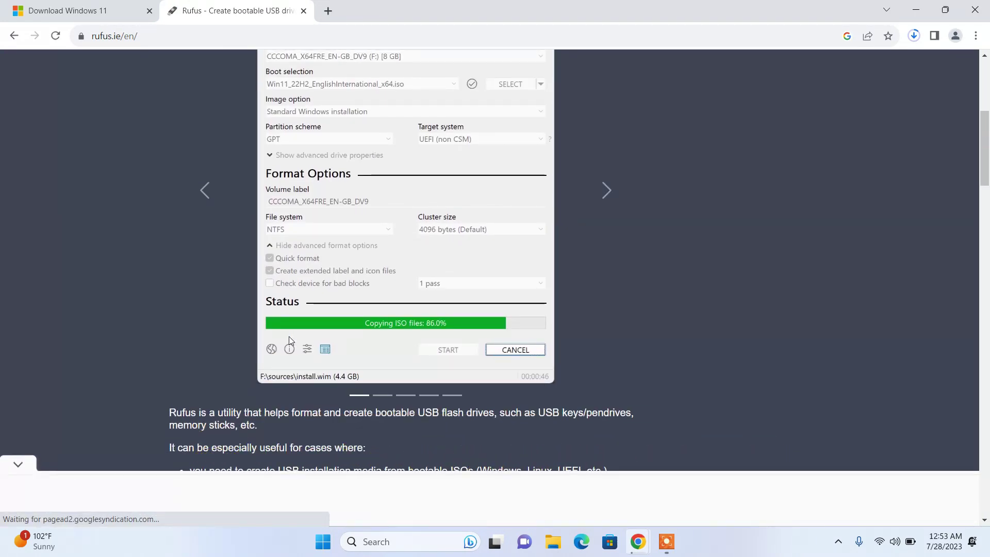
scroll(290, 340, "up", 1)
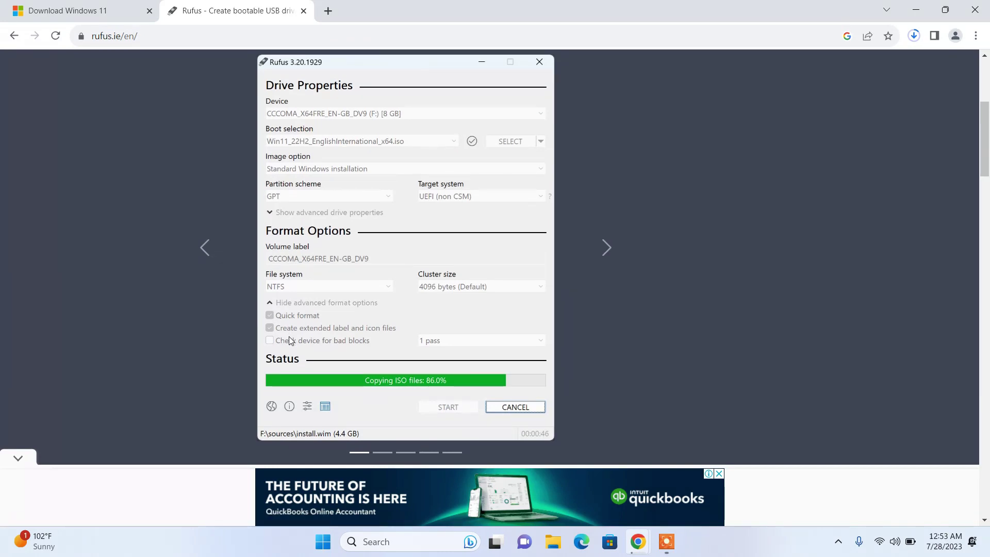
scroll(289, 340, "down", 8)
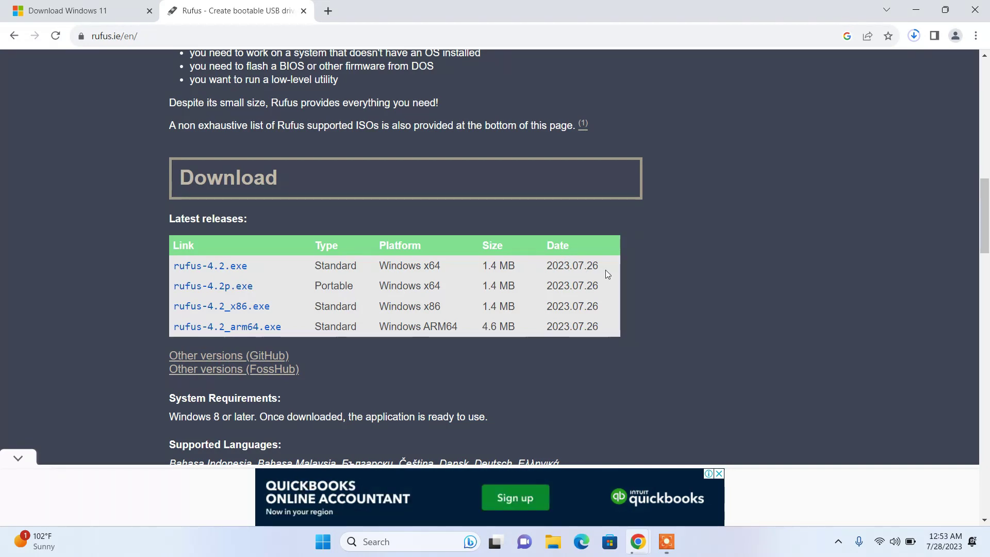
left_click(191, 271)
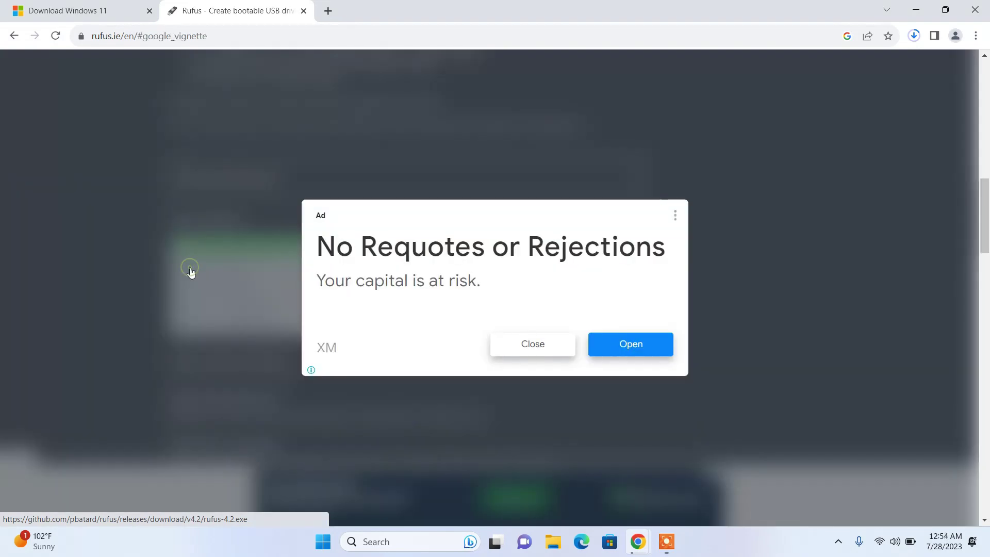
left_click(522, 350)
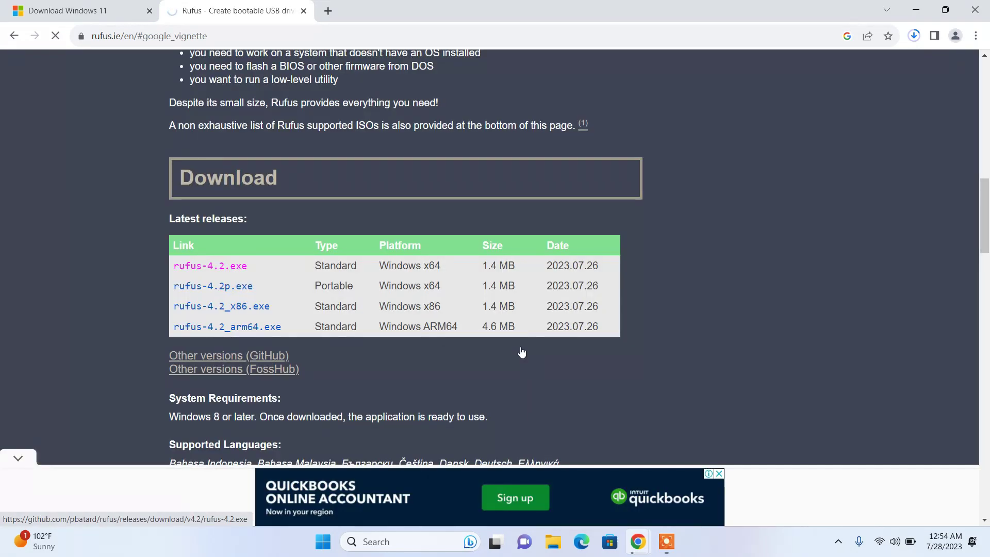
Show the downloaded rufus-4.2 in its folder and run it, declining online update checks.
left_click(915, 39)
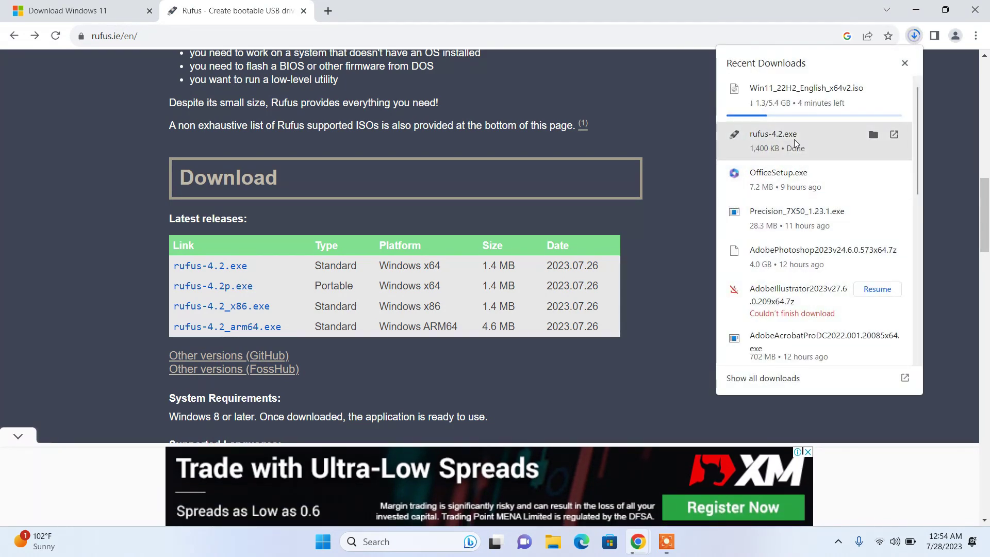
left_click(877, 135)
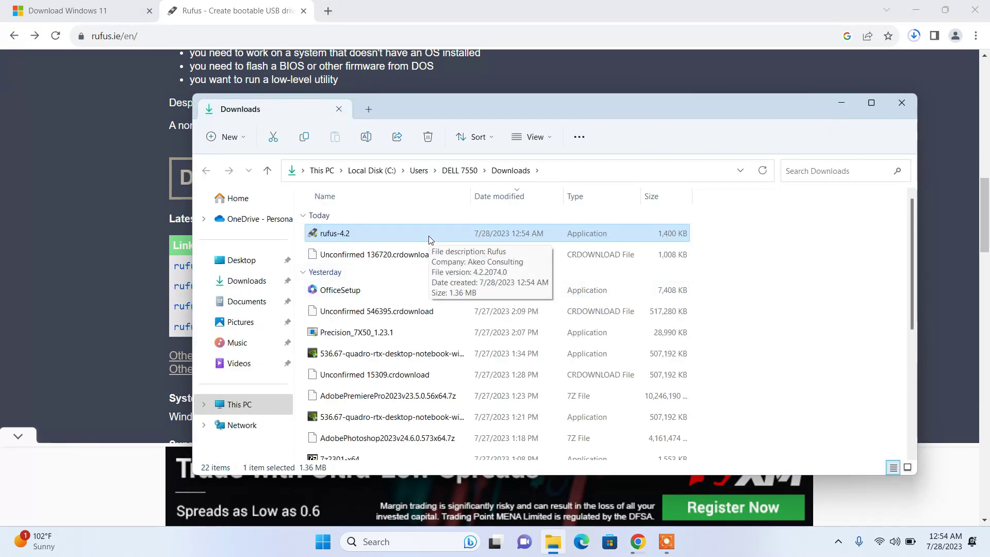
double_click(429, 236)
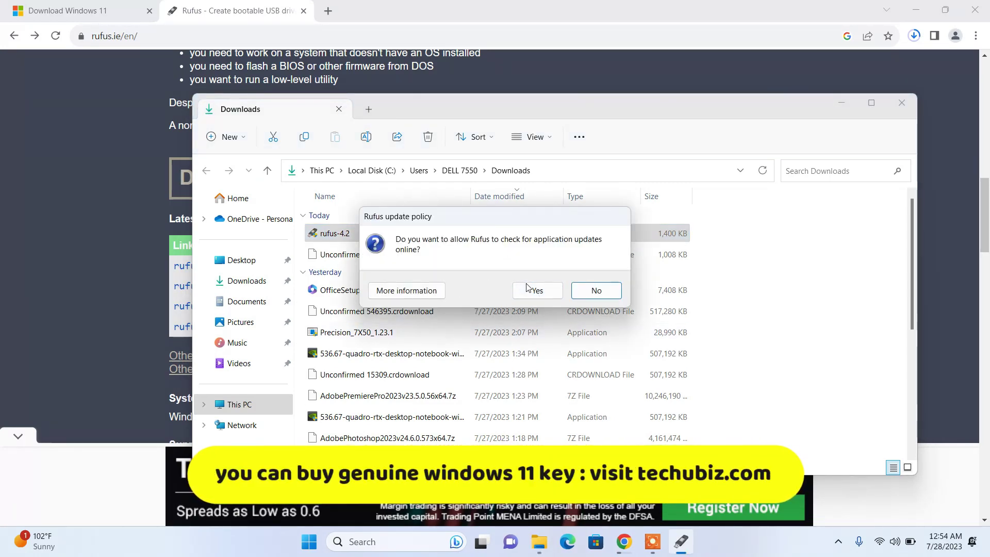
left_click(598, 288)
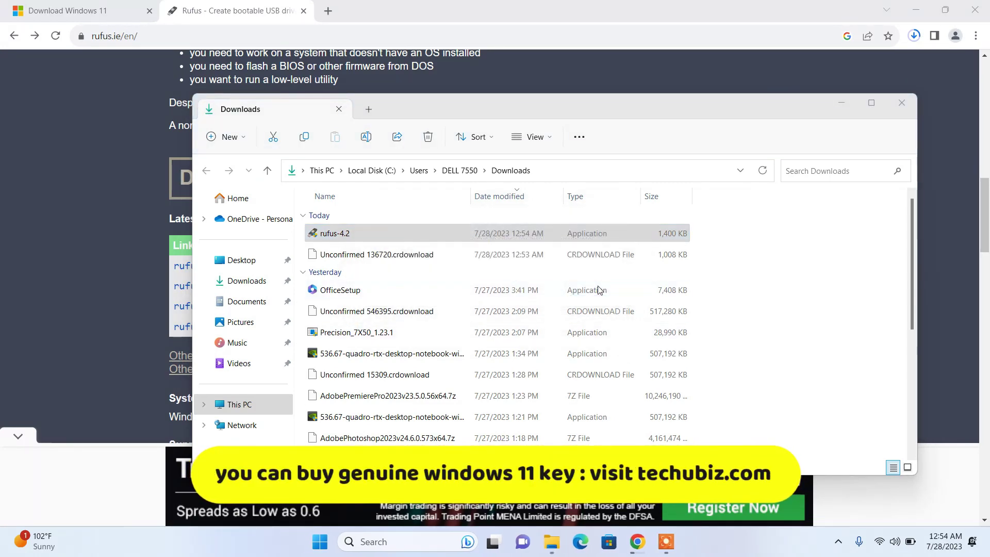
left_click_drag(505, 51, 464, 94)
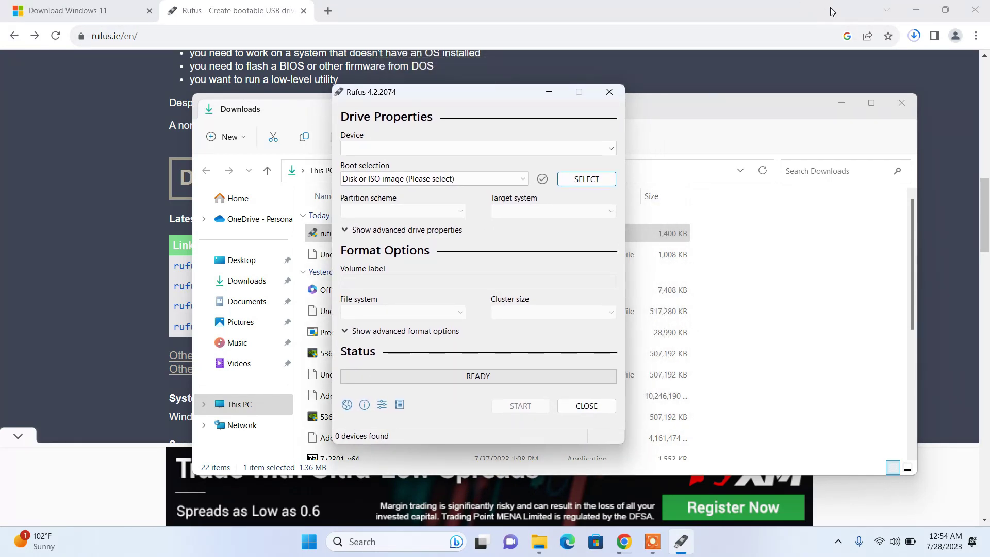
In Rufus, select the NO_LABEL (D:) [64 GB] drive as the device and Disk or ISO image as the boot selection.
left_click(868, 18)
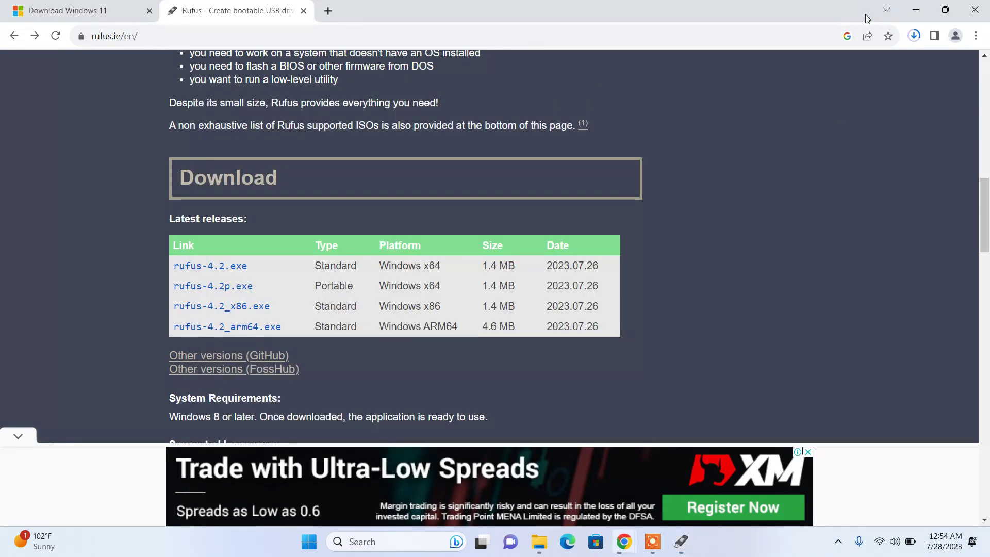
left_click(681, 542)
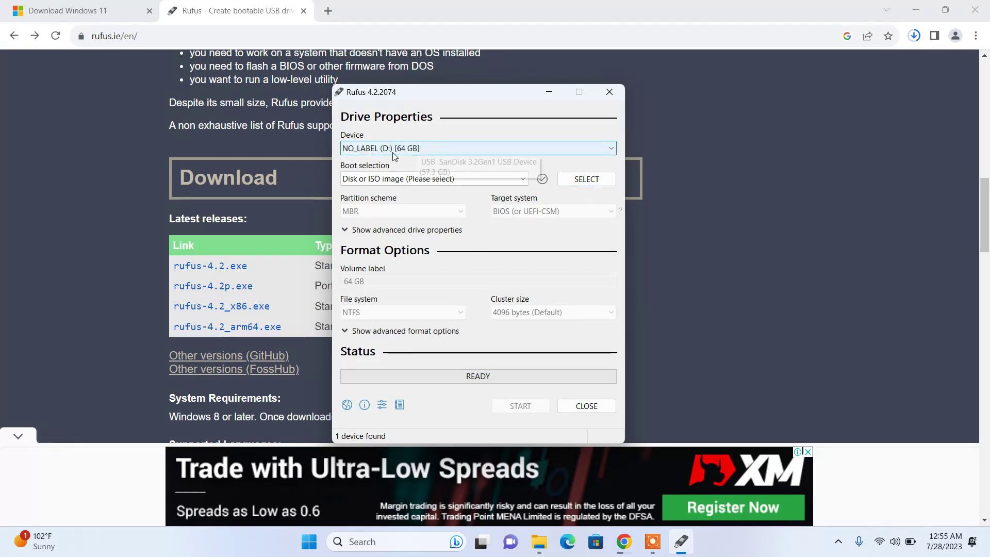
left_click(395, 149)
left_click(395, 155)
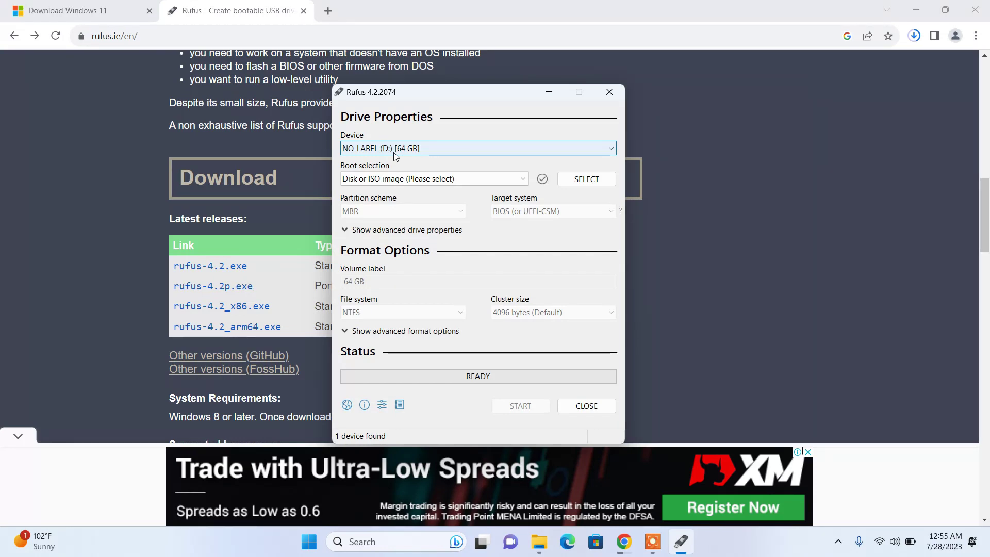
left_click(454, 181)
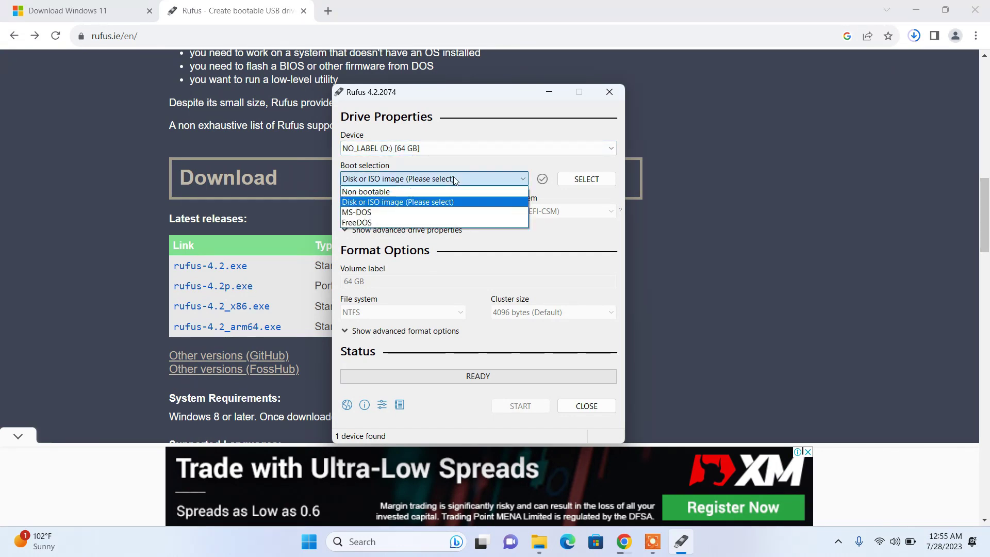
left_click(449, 204)
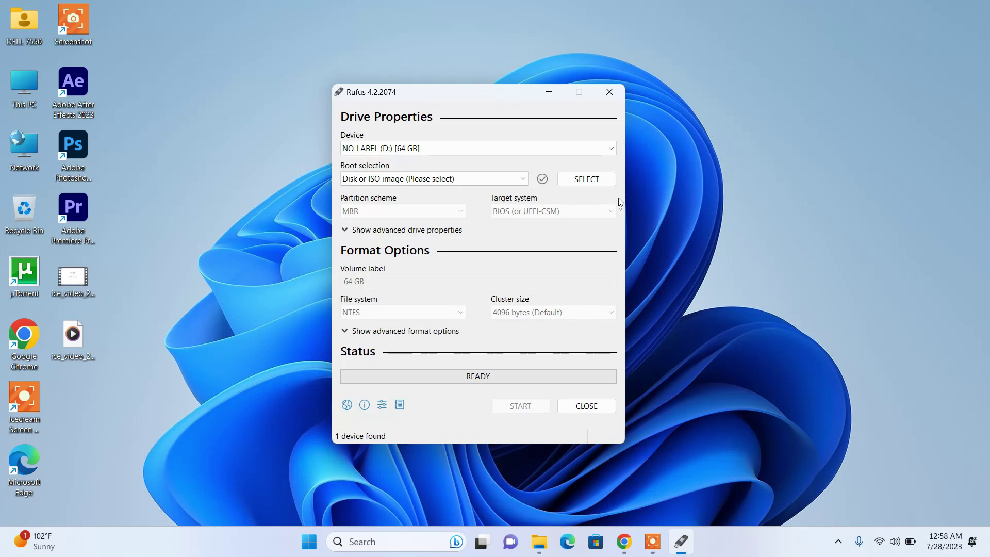
Load Win11_22H2_English_x64v2.iso from Downloads as the boot image and choose Standard Windows installation as the image option.
left_click(588, 179)
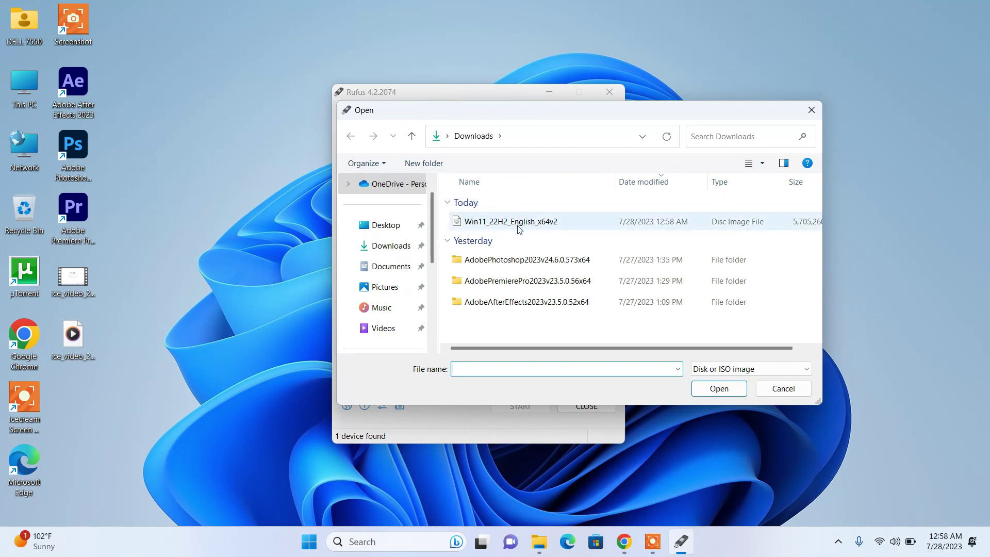
double_click(520, 229)
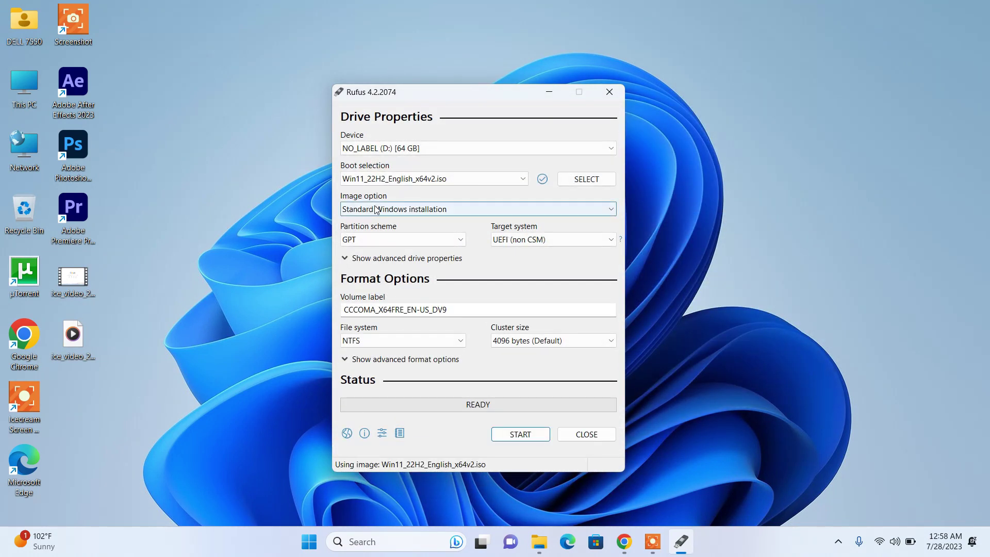
left_click(402, 208)
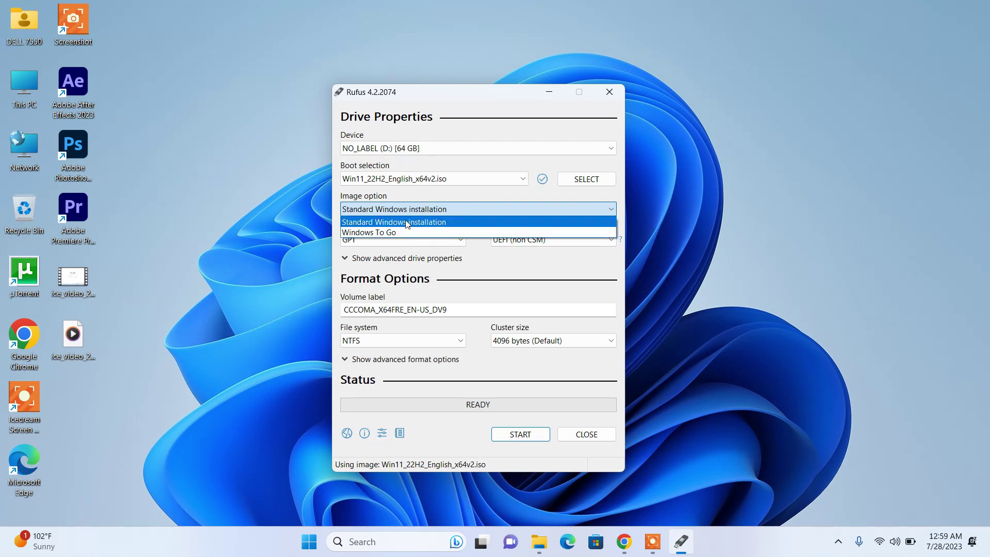
left_click(408, 222)
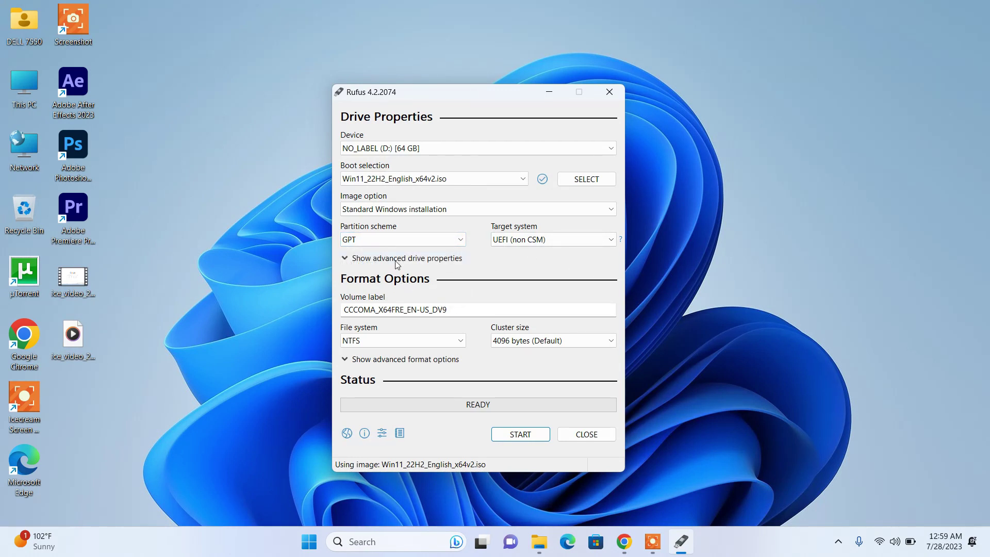
Check the advanced drive properties, collapse them again, and start creating the USB drive with the current settings.
left_click(398, 258)
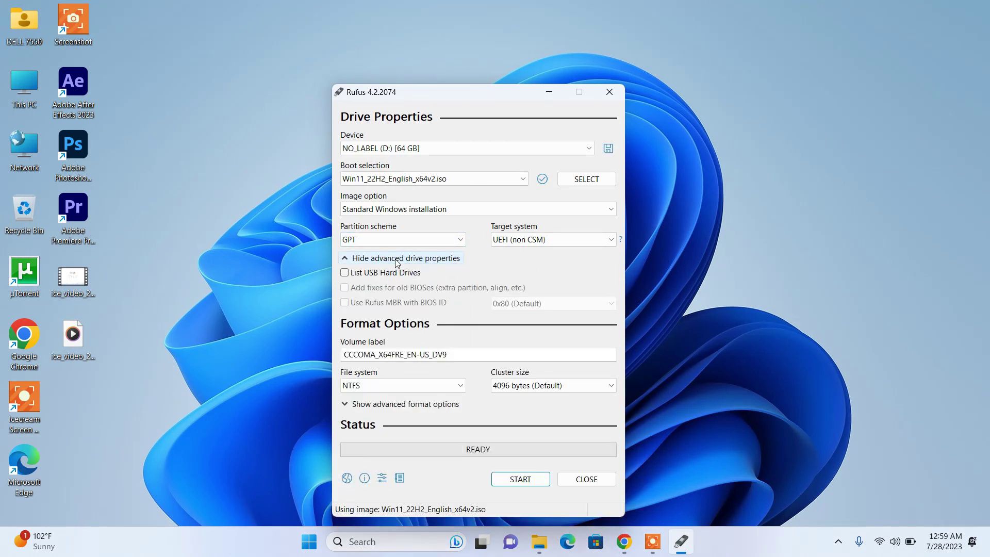
left_click(397, 259)
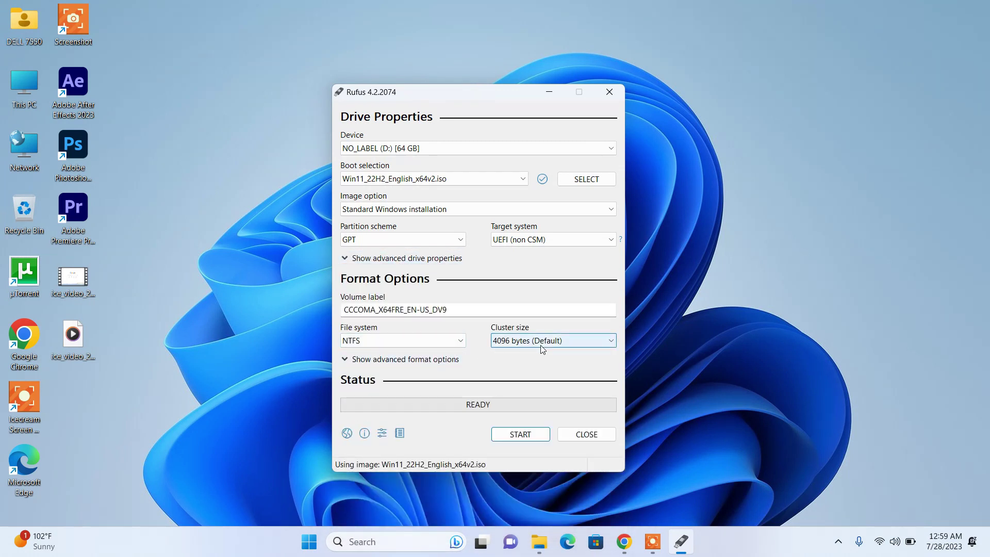
left_click(515, 436)
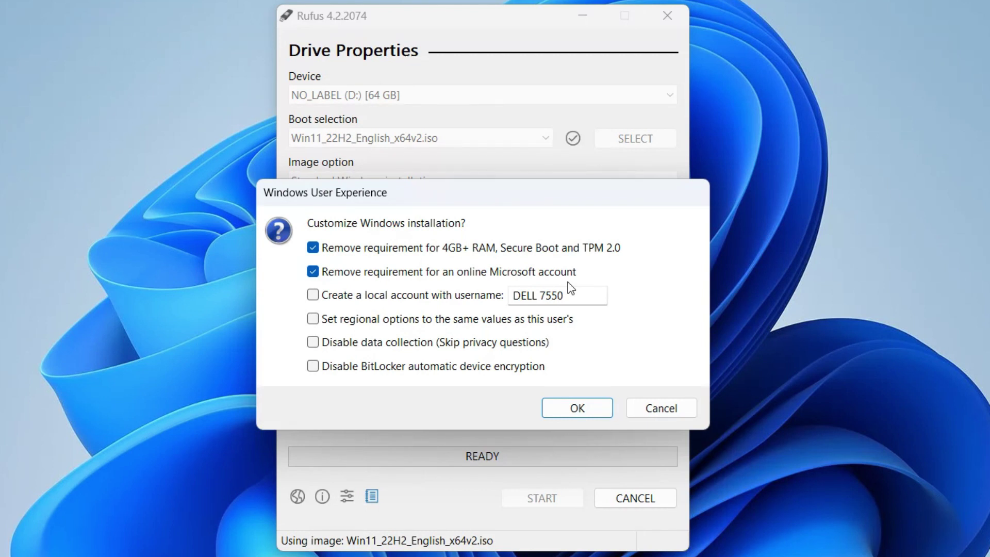
Enable creating a local account for the Windows installation and replace the suggested username with the user's own name.
left_click(387, 297)
double_click(543, 295)
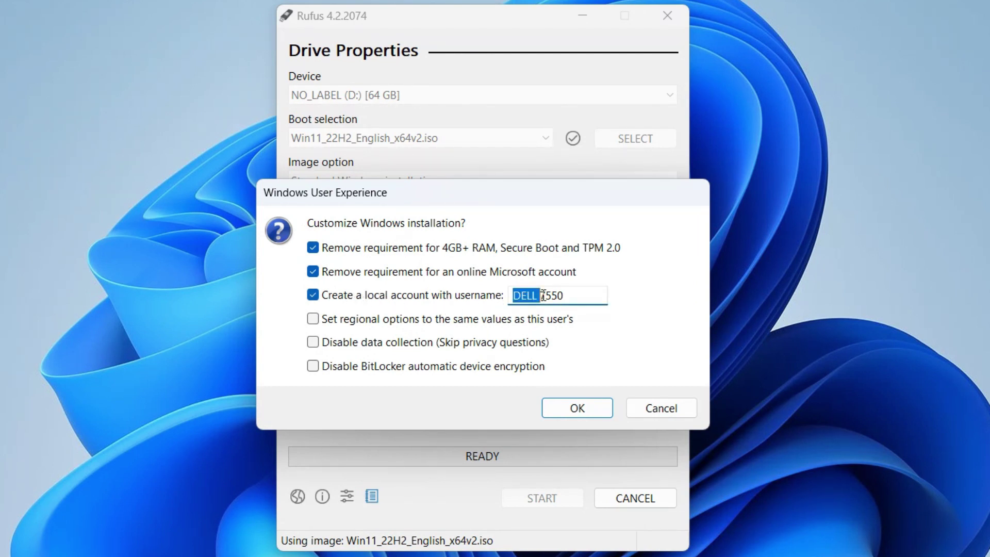
left_click(543, 296)
left_click_drag(565, 297, 479, 293)
type("hasa")
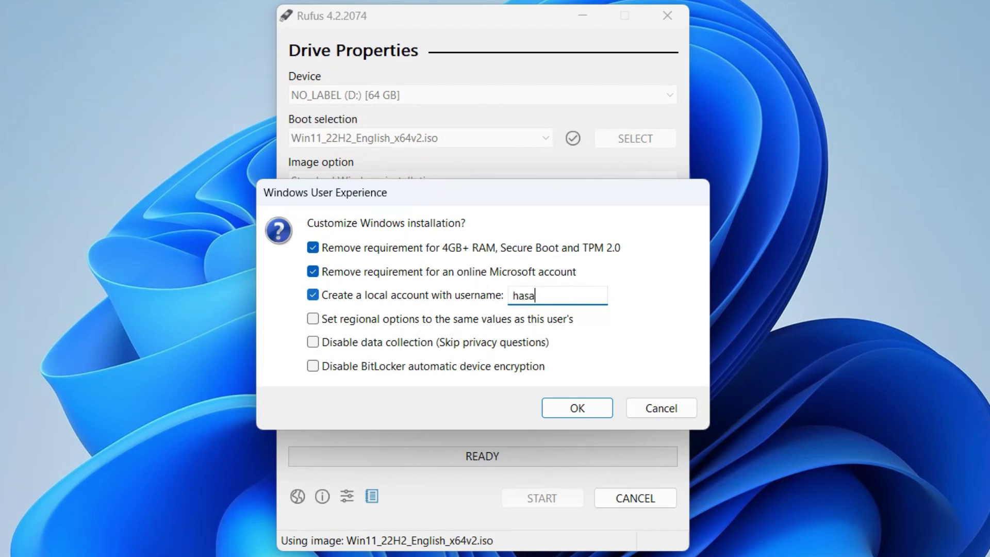
key("BackSpace")
key("BackSpace")
type("Ha")
type("rinda")
key("BackSpace")
key("BackSpace")
key("BackSpace")
key("BackSpace")
type("inda")
key("BackSpace")
key("BackSpace")
key("BackSpace")
type("nda")
key("Left")
key("Left")
key("Left")
key("Left")
key("Left")
type("sa")
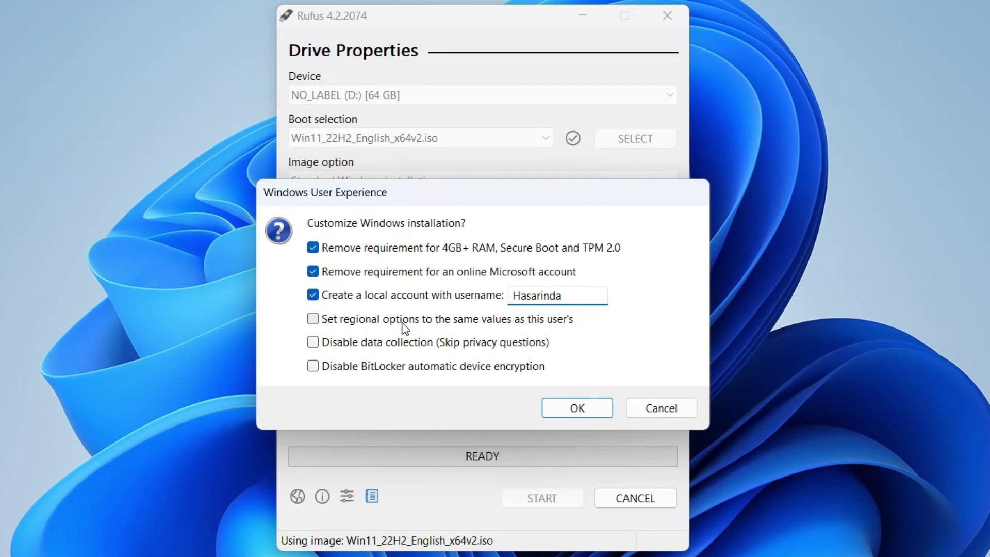
Enable Disable data collection (Skip privacy questions) and accept the Windows installation customizations.
left_click(403, 323)
left_click(403, 324)
left_click(399, 344)
left_click(579, 412)
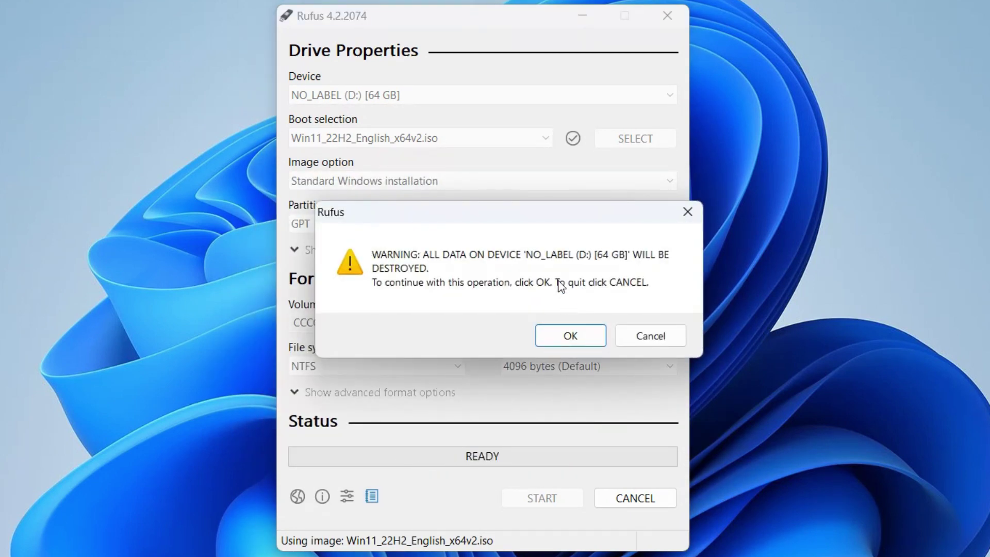
Confirm erasing all data on the NO_LABEL (D:) [64 GB] drive to begin writing the Windows image.
left_click_drag(553, 211, 493, 213)
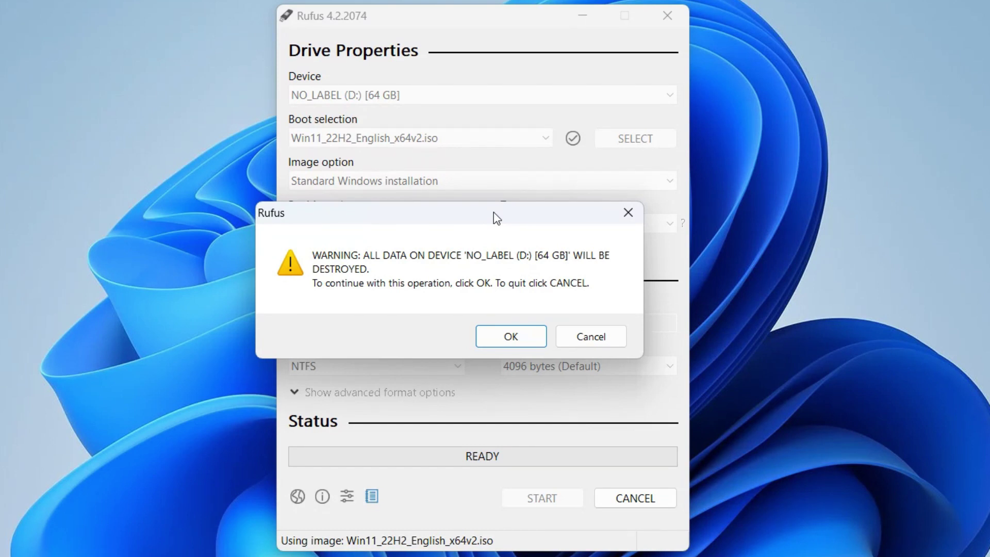
left_click(509, 338)
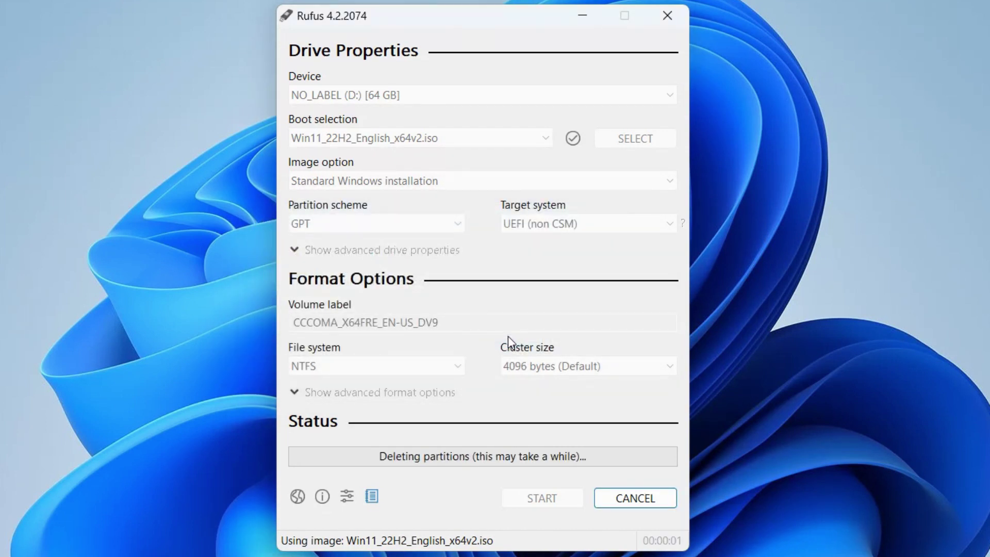